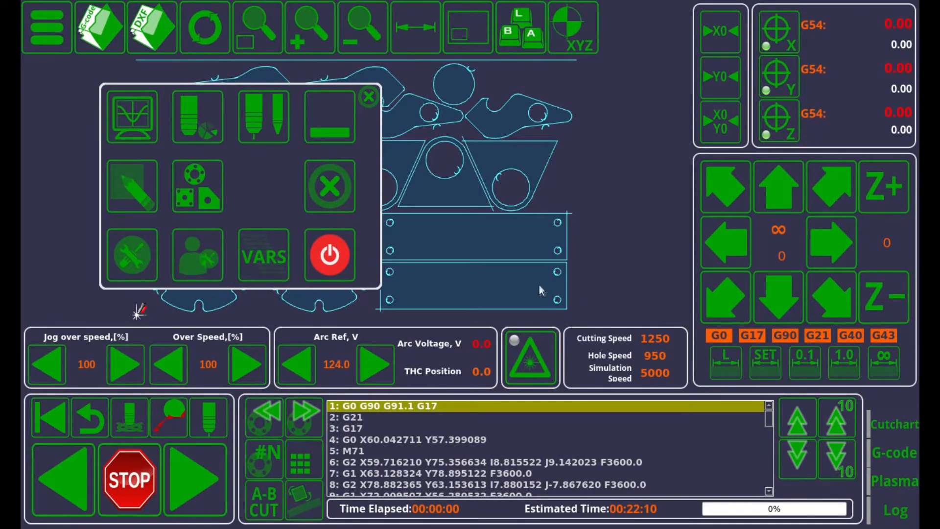
# Switch the active tool to the laser pointer and back to the plasma torch
pyautogui.click(368, 97)
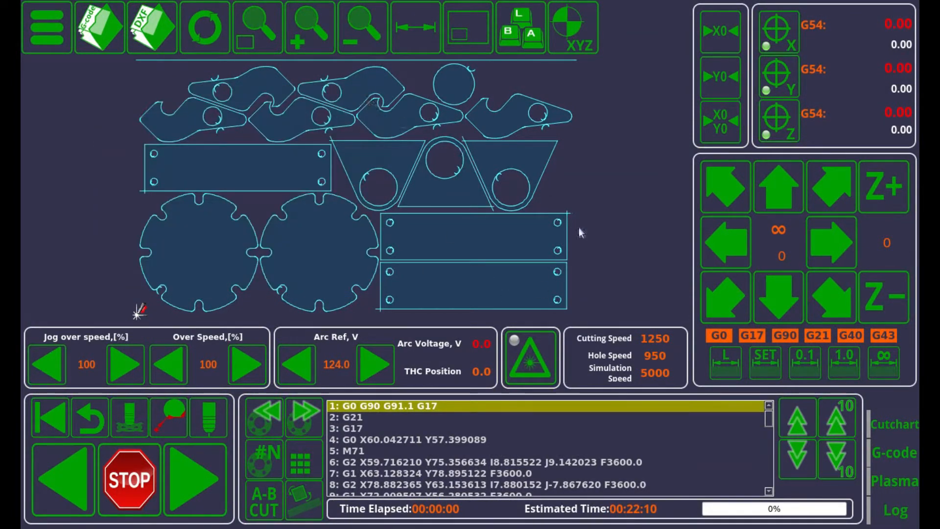
pyautogui.click(542, 371)
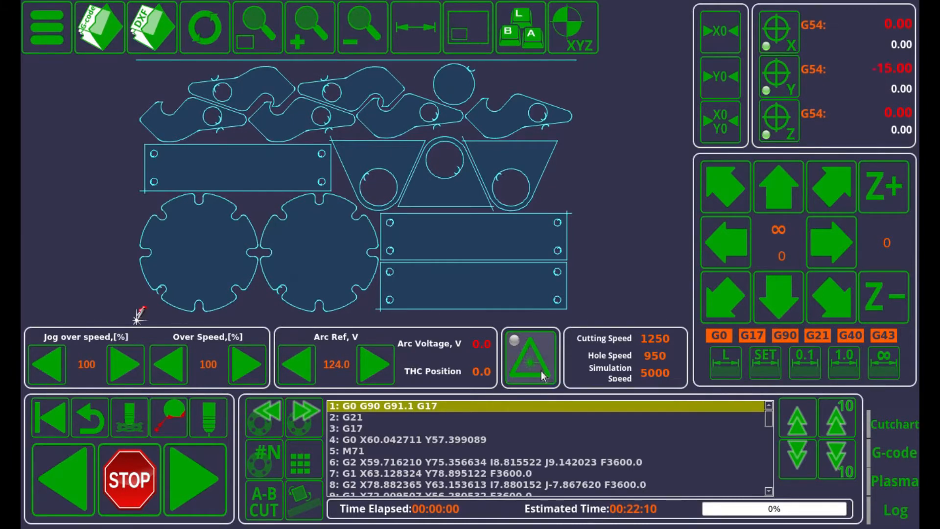
pyautogui.click(514, 342)
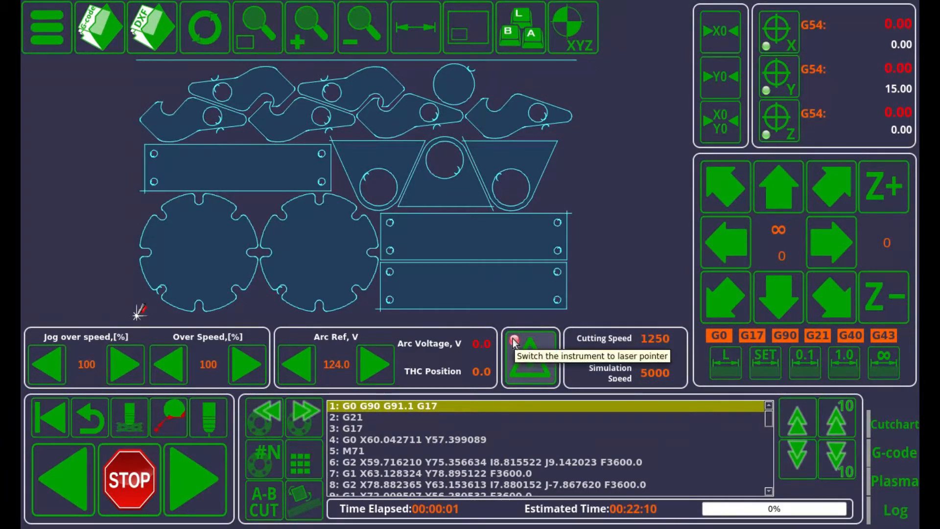
pyautogui.click(526, 352)
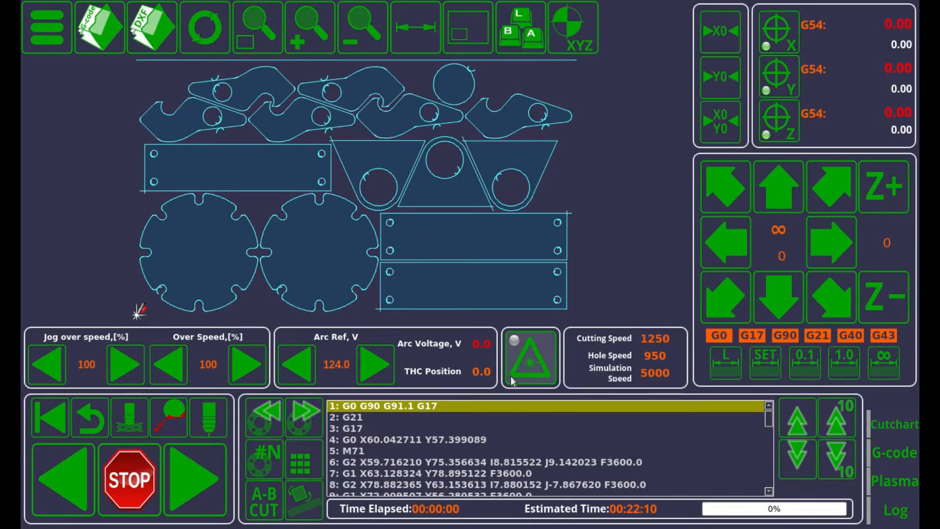
# Open macro M601 in the configuration and examine how it stores the coordinates and selects the laser or plasma tool
pyautogui.click(31, 29)
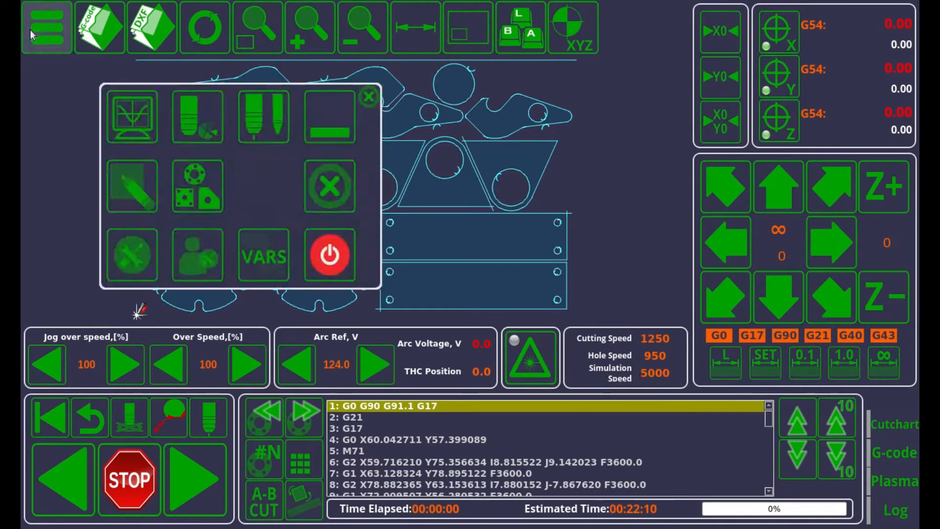
pyautogui.click(131, 253)
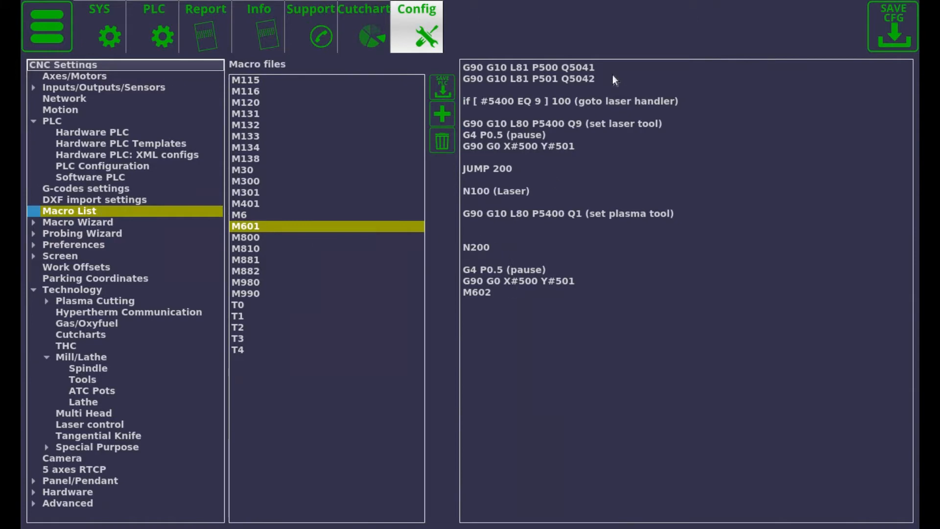
pyautogui.moveTo(598, 65); pyautogui.dragTo(574, 66)
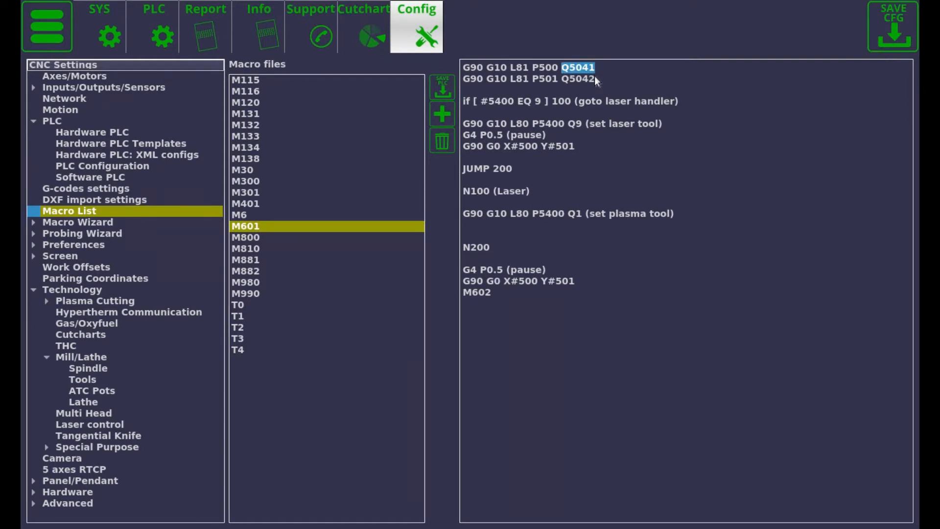
pyautogui.click(557, 66)
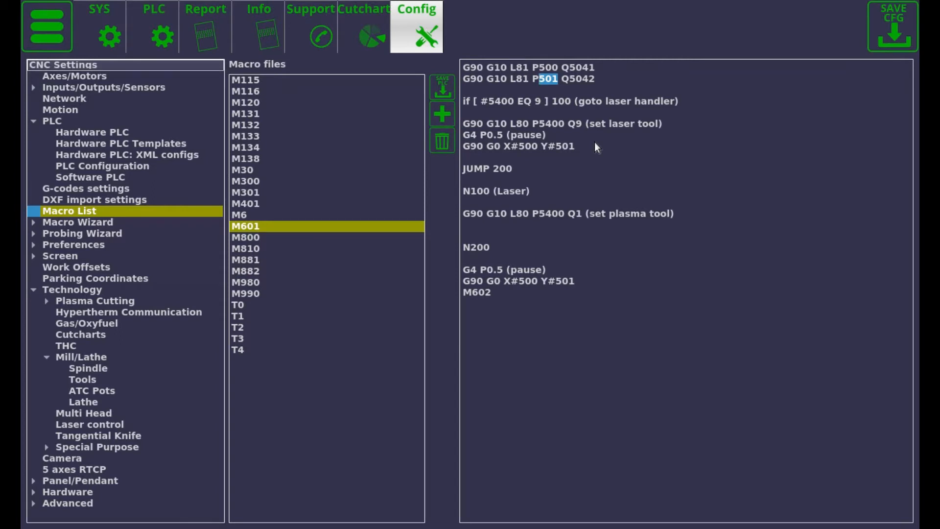
pyautogui.click(568, 123)
pyautogui.click(568, 216)
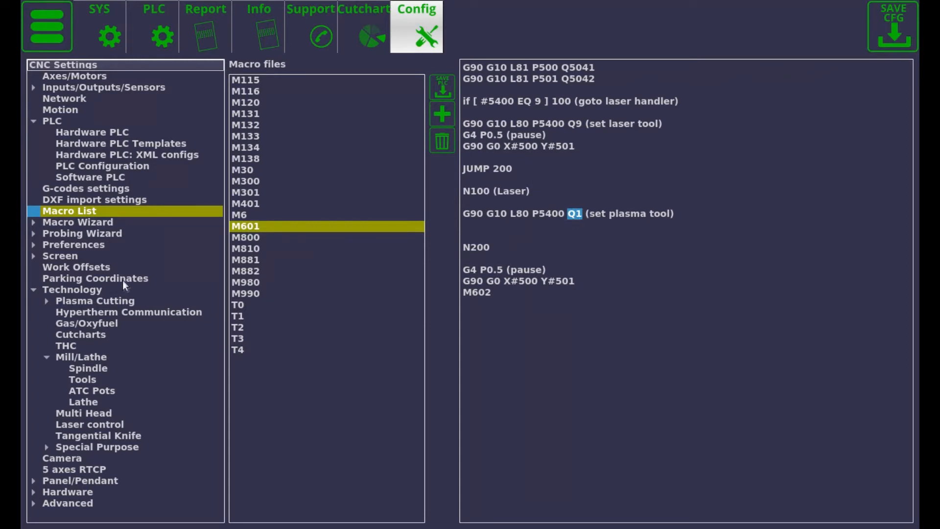
# Examine the Y offsets of tools #1 and #9 in the Mill/Lathe tool settings
pyautogui.click(84, 381)
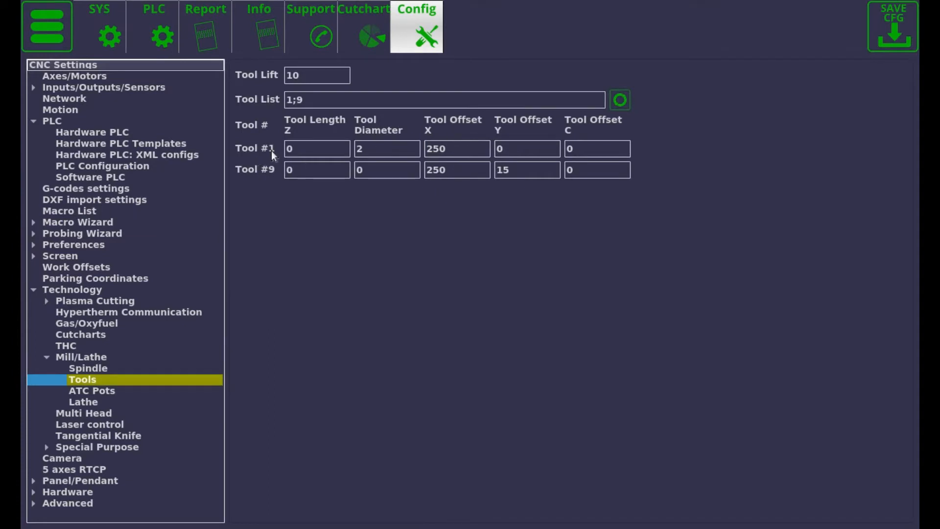
pyautogui.click(502, 147)
pyautogui.click(517, 175)
pyautogui.moveTo(515, 171); pyautogui.dragTo(498, 170)
# Return to macro M601 and examine its final G0 move to the stored coordinates and the M602 call
pyautogui.click(61, 211)
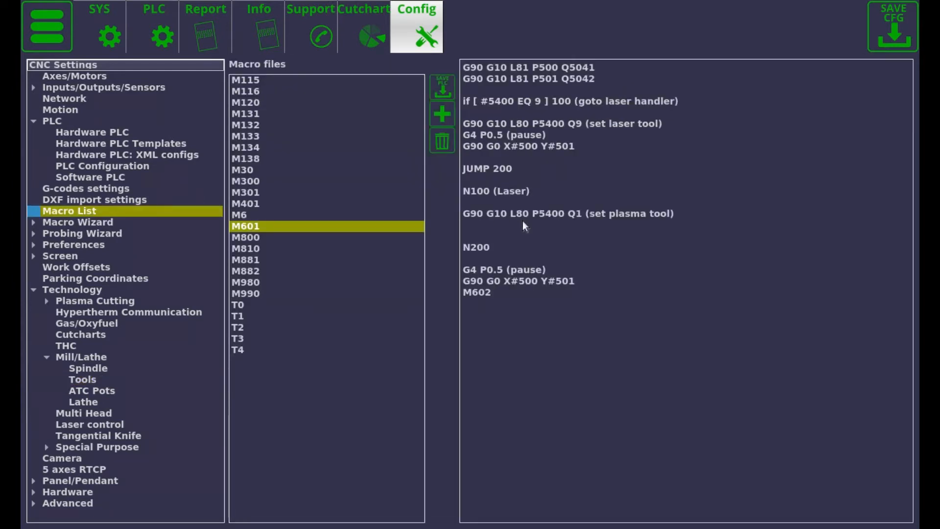
pyautogui.moveTo(575, 282); pyautogui.dragTo(463, 282)
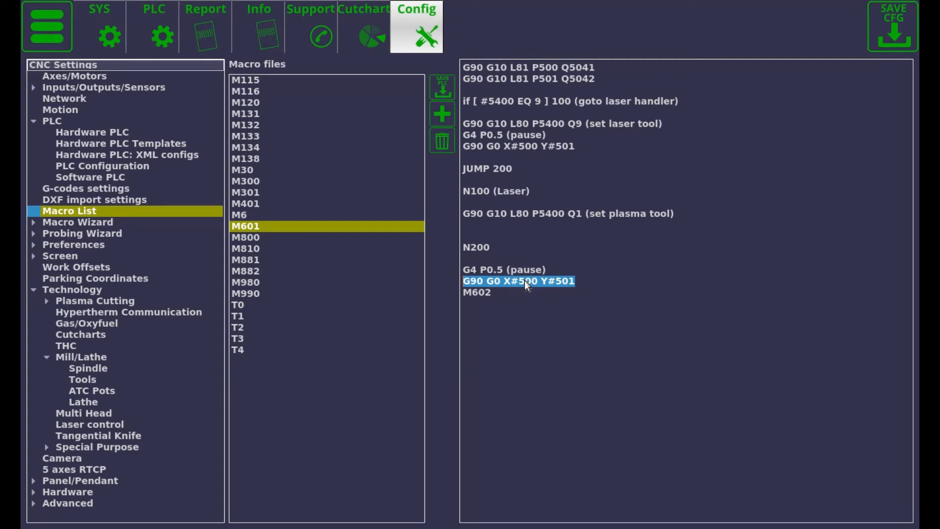
pyautogui.moveTo(493, 294); pyautogui.dragTo(460, 293)
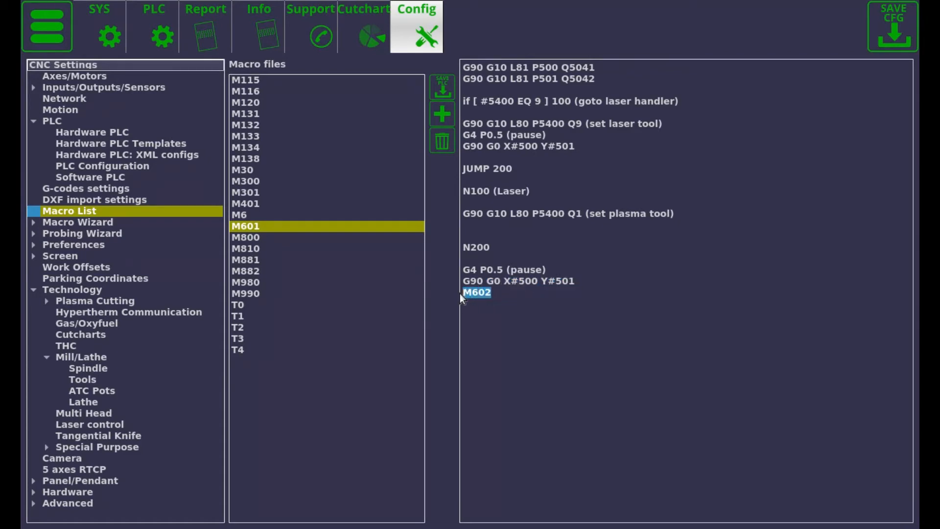
# Examine the M602 hardware PLC source, covering the tool 9 condition and the commands that set and clear OUTPUT_LASER_POINTER
pyautogui.click(86, 131)
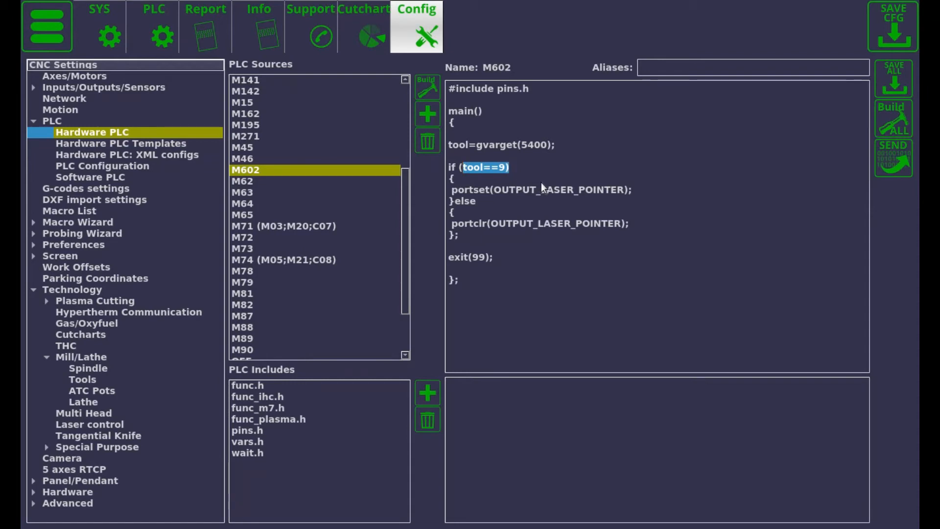
pyautogui.moveTo(639, 190); pyautogui.dragTo(501, 190)
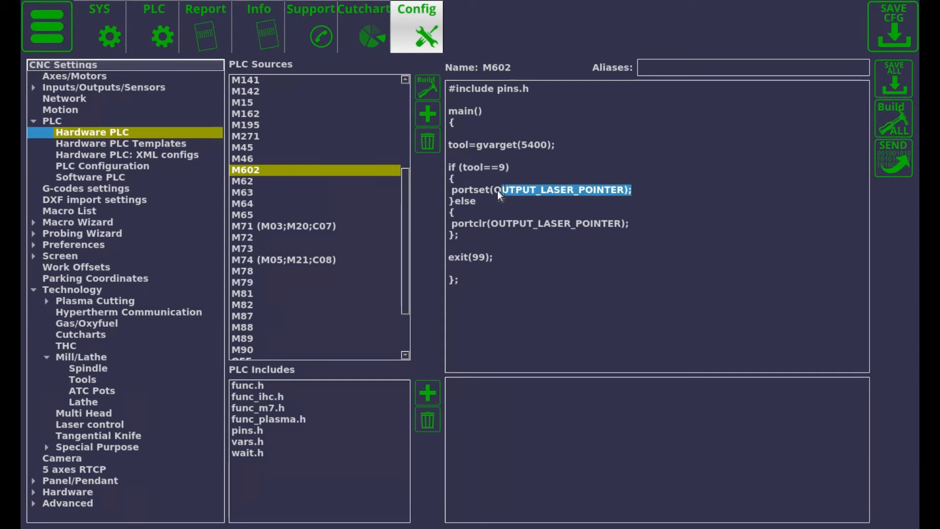
pyautogui.moveTo(491, 225); pyautogui.dragTo(620, 231)
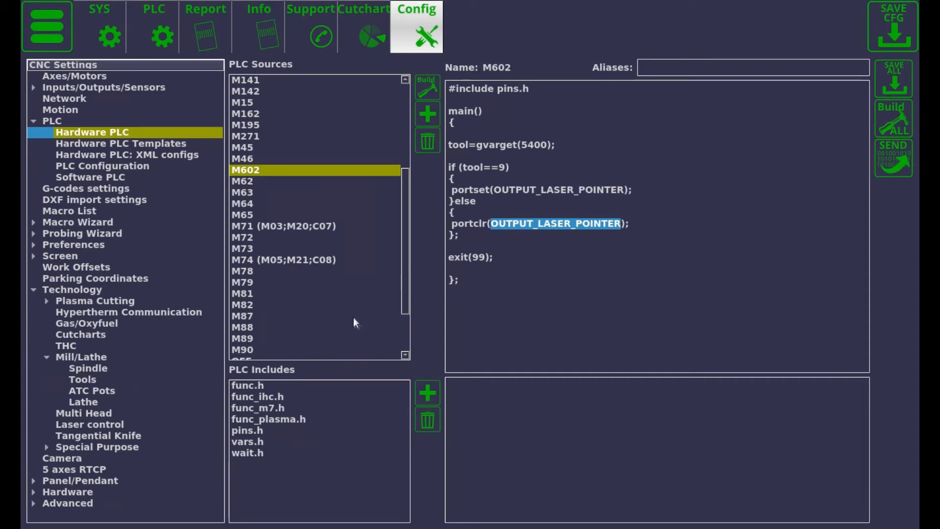
# Locate the OUTPUT_LASER_POINTER definition in pins.h and build all hardware PLC sources
pyautogui.click(248, 433)
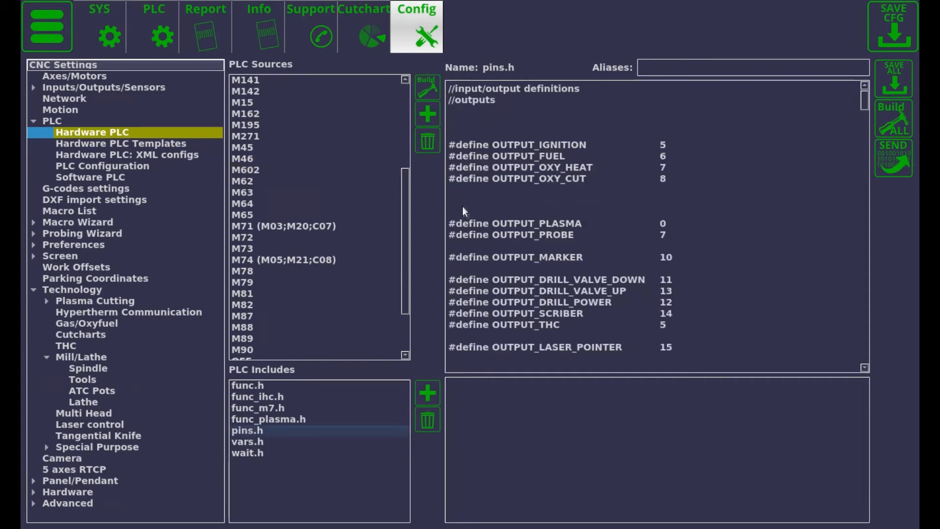
pyautogui.scroll(-2, 530, 201)
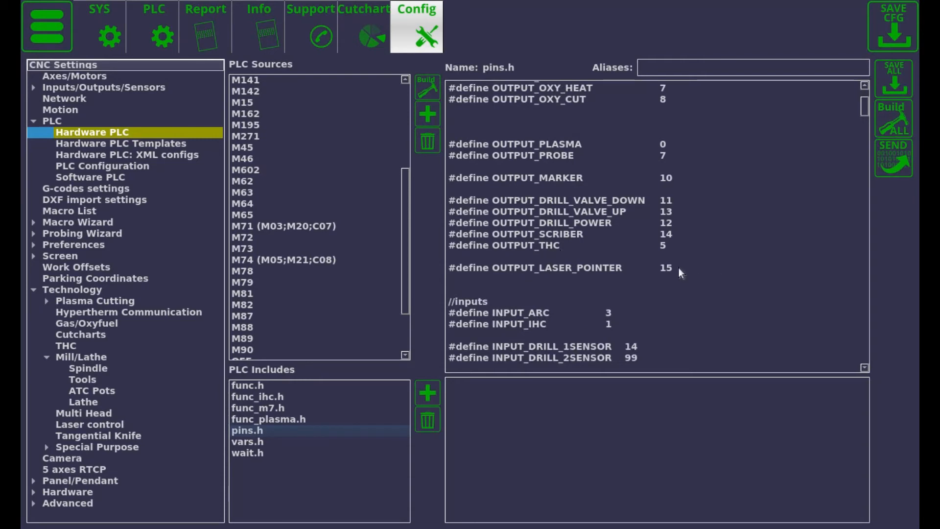
pyautogui.moveTo(674, 269); pyautogui.dragTo(450, 271)
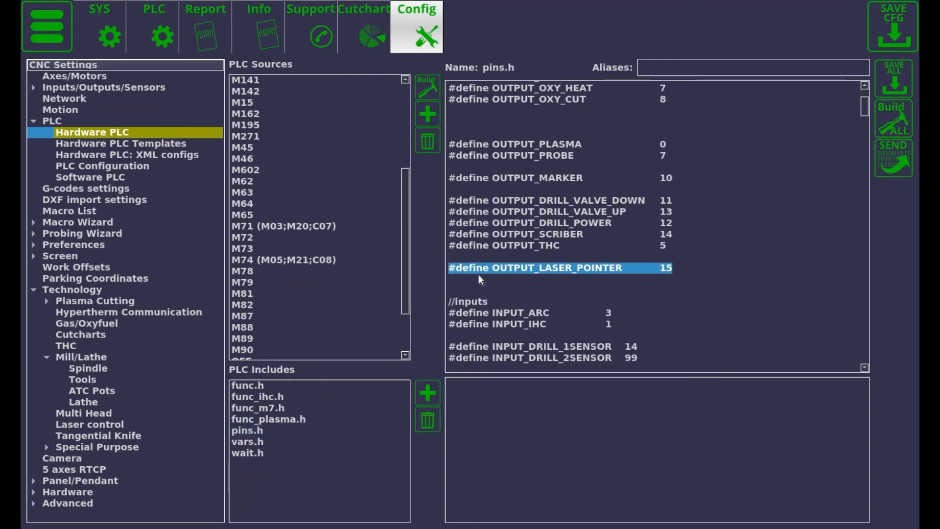
pyautogui.moveTo(684, 276); pyautogui.dragTo(658, 275)
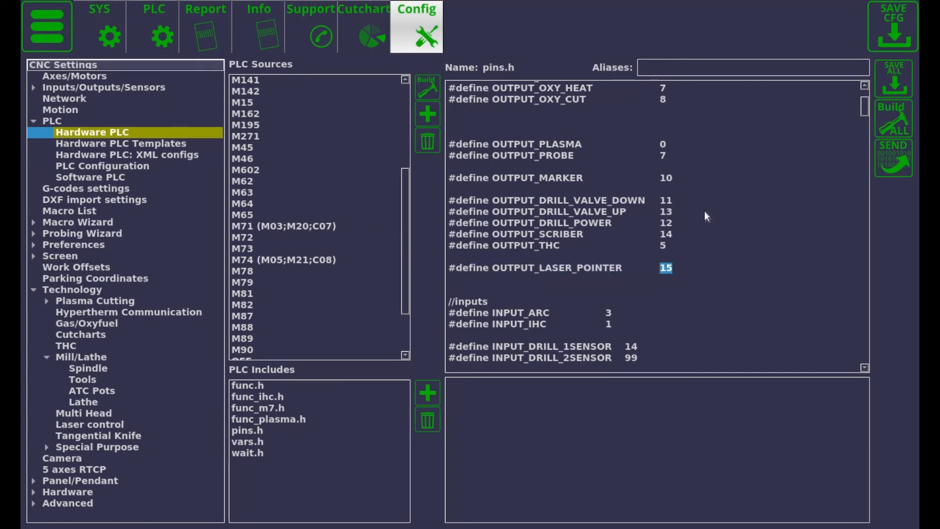
pyautogui.click(890, 125)
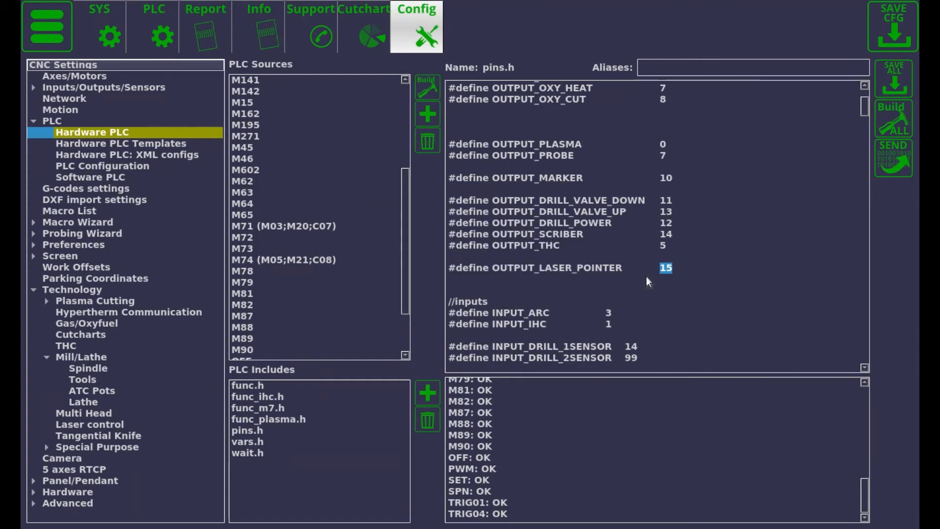
# Check the state of binary output 15 in the diagnostics window and return to the main screen
pyautogui.click(49, 30)
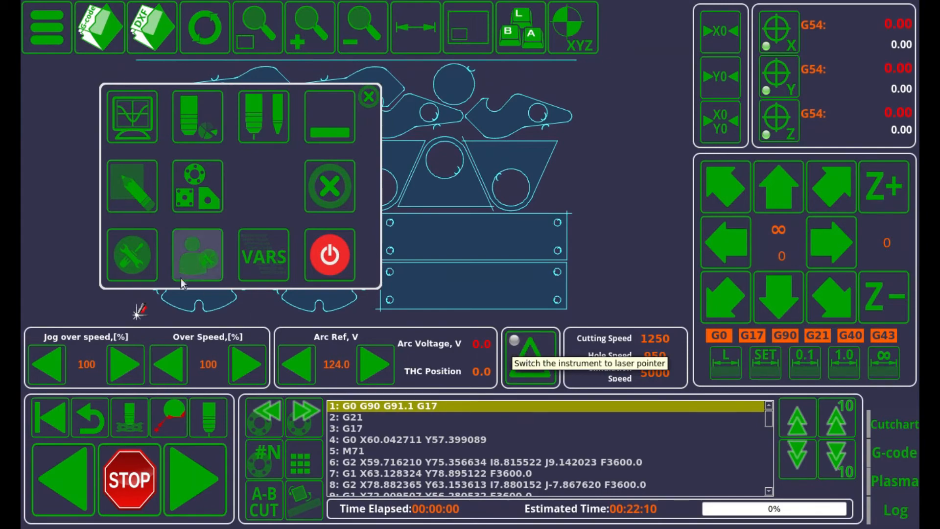
pyautogui.click(130, 120)
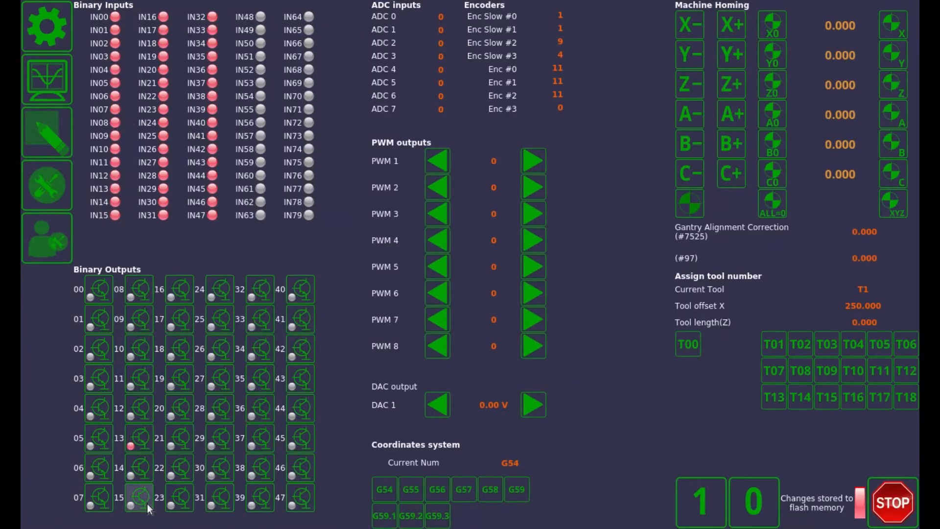
pyautogui.click(48, 40)
pyautogui.click(367, 98)
# Switch the active tool to the laser pointer, checking binary output 15 in the diagnostics window
pyautogui.click(533, 372)
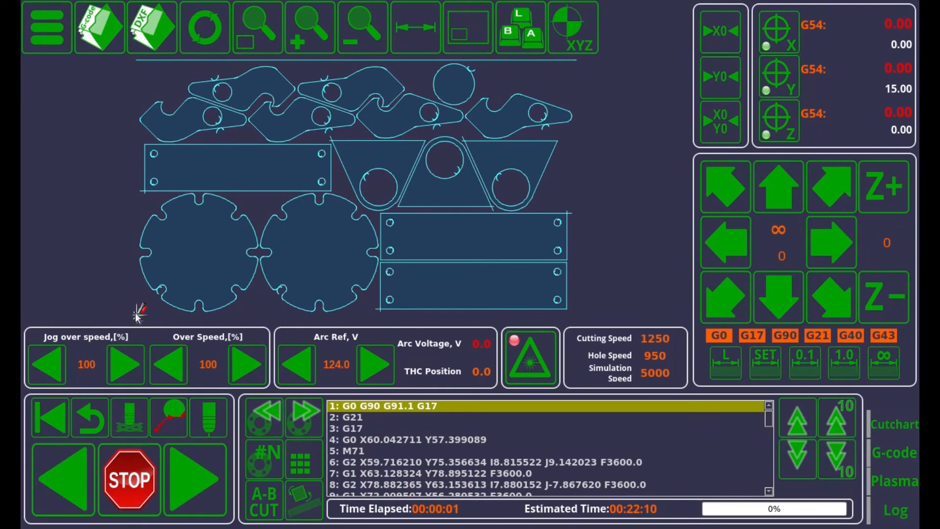
pyautogui.click(543, 367)
pyautogui.click(43, 15)
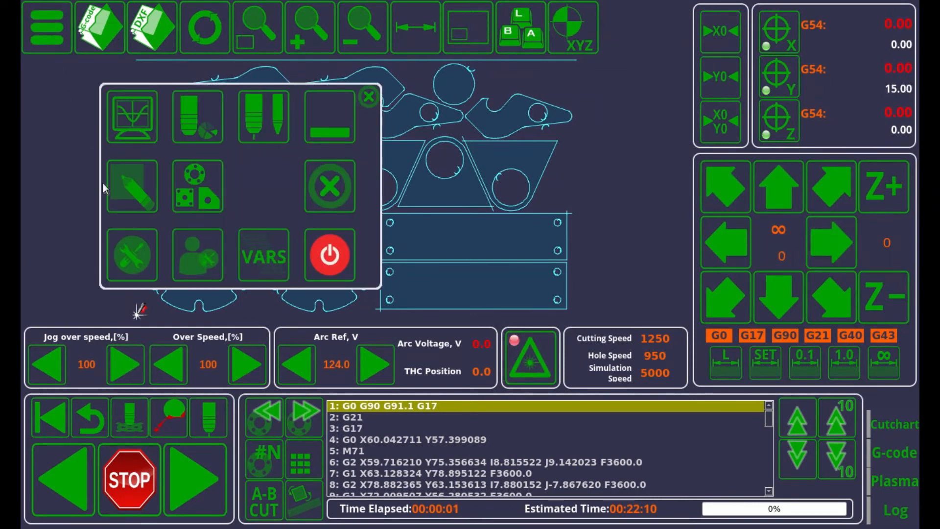
pyautogui.click(131, 113)
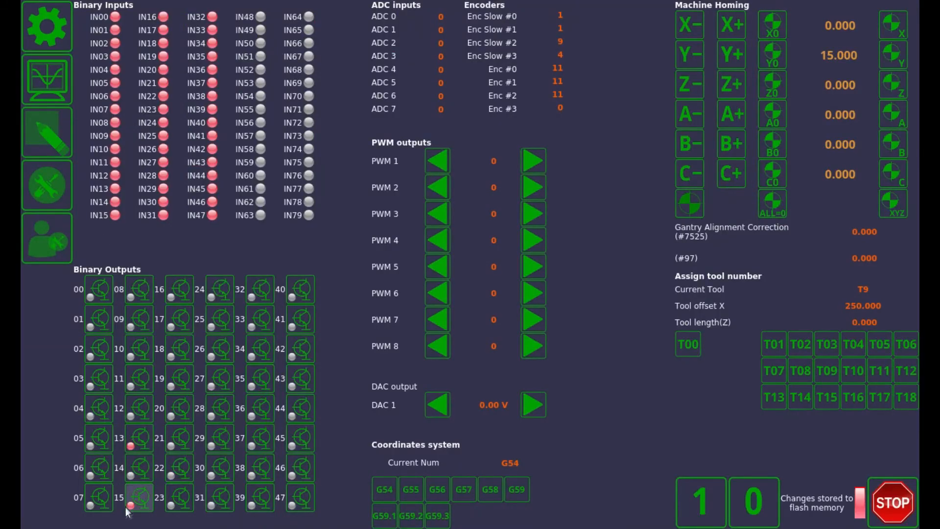
pyautogui.click(48, 32)
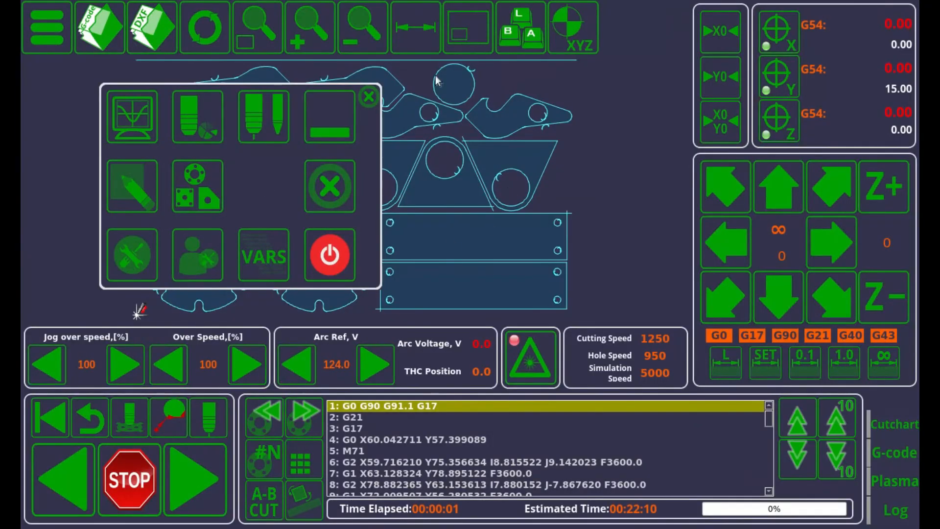
pyautogui.click(361, 97)
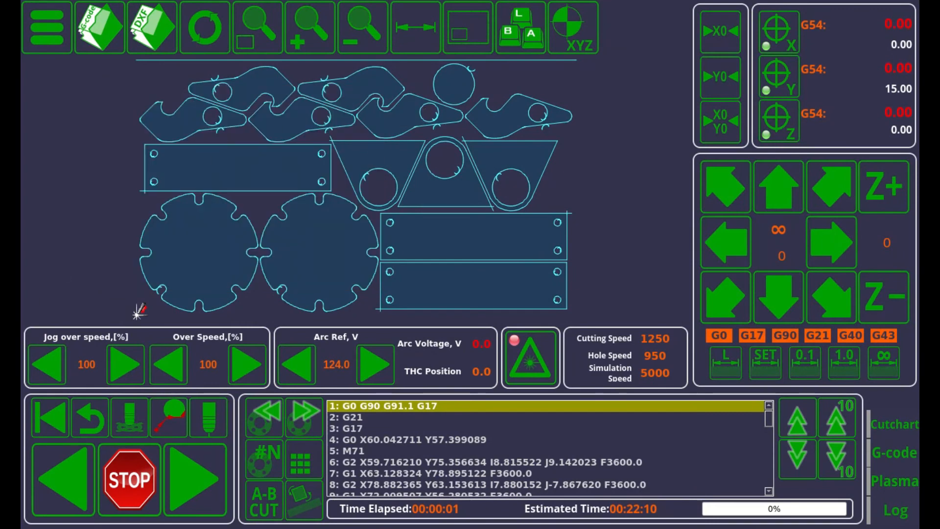